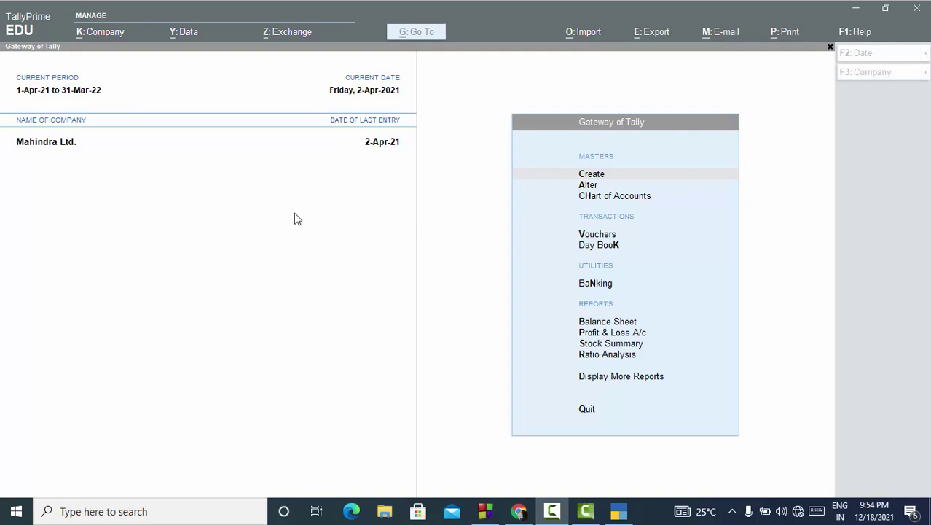
Open Create's List of Masters, backing out of the Stock Category form without saving.
{"action": "left_click", "coordinate": [268, 211]}
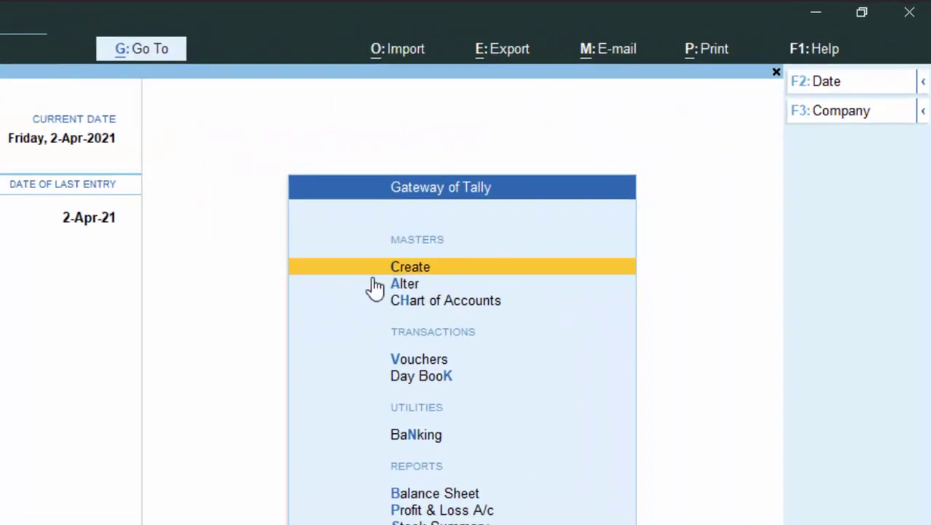
{"action": "left_click", "coordinate": [372, 271]}
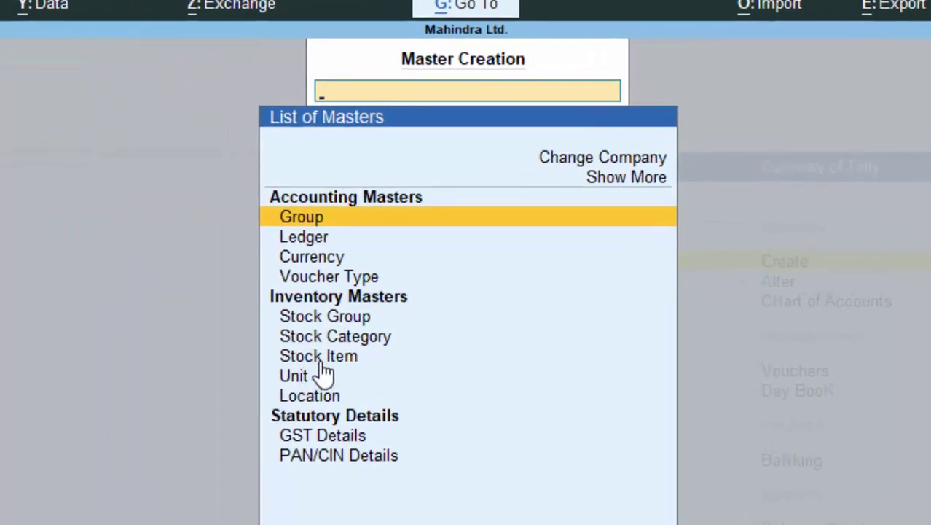
{"action": "left_click", "coordinate": [328, 342]}
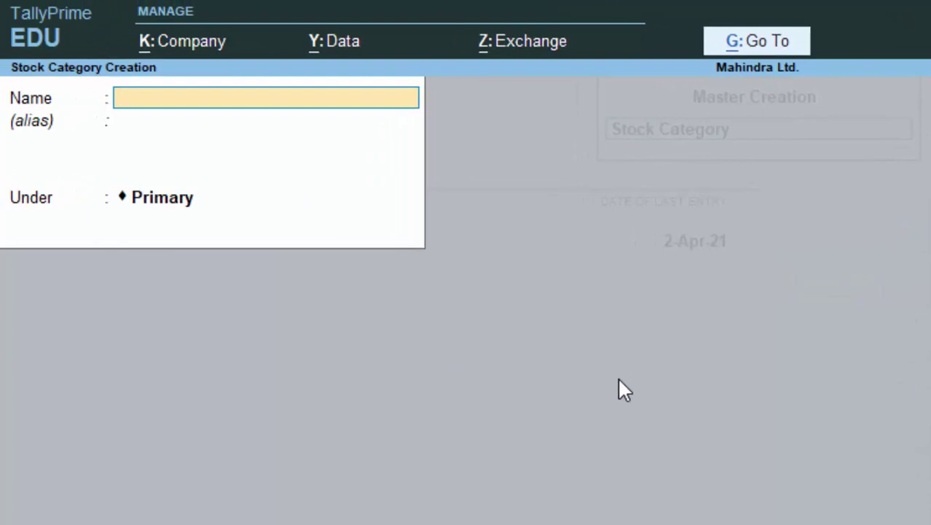
{"action": "key", "text": "Escape"}
{"action": "key", "text": "Return"}
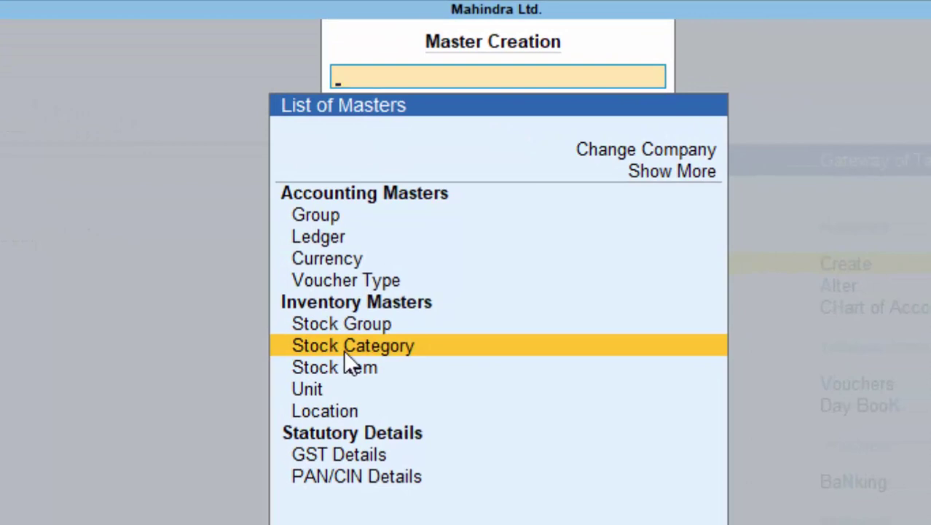
Start a new Stock Item and bring up its F12 Configuration.
{"action": "key", "text": "Down"}
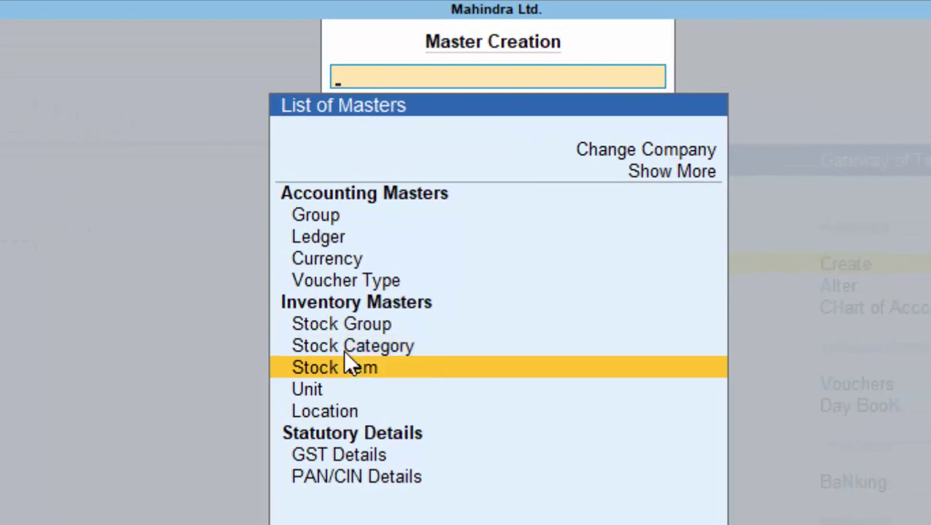
{"action": "key", "text": "Return"}
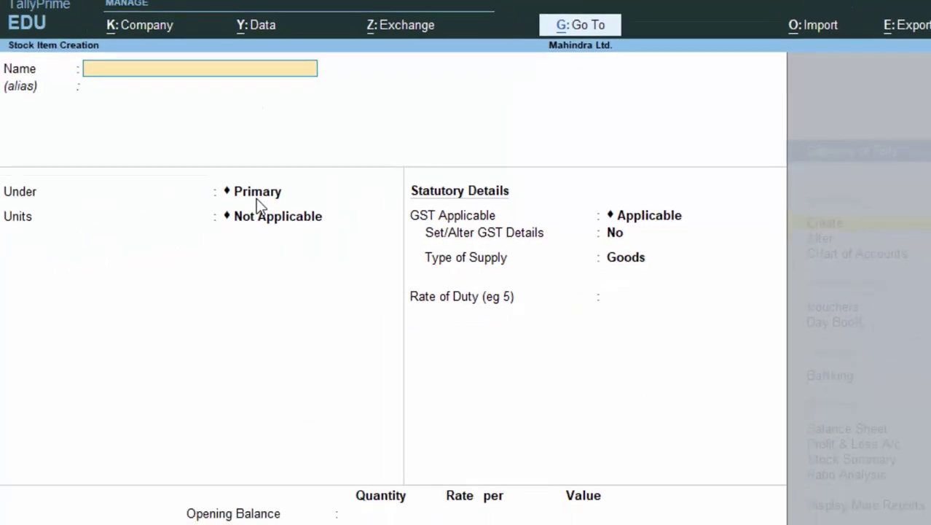
{"action": "key", "text": "F12"}
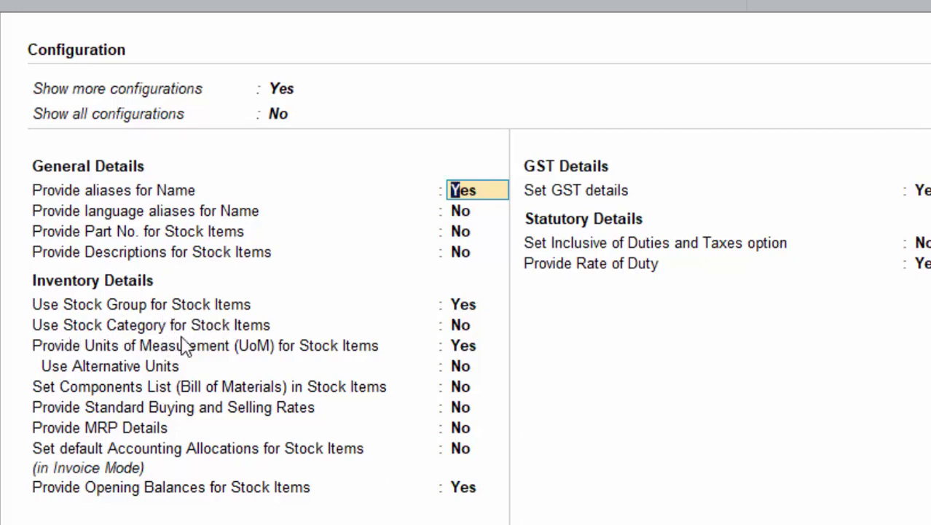
Set 'Use Stock Category for Stock Items' to Yes and save the configuration.
{"action": "left_click", "coordinate": [464, 331]}
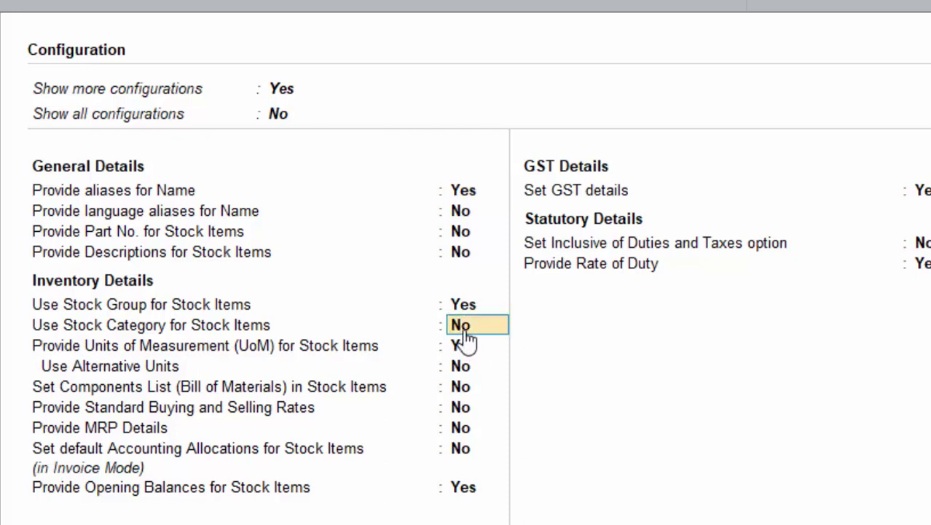
{"action": "key", "text": "y"}
{"action": "key", "text": "ctrl+a"}
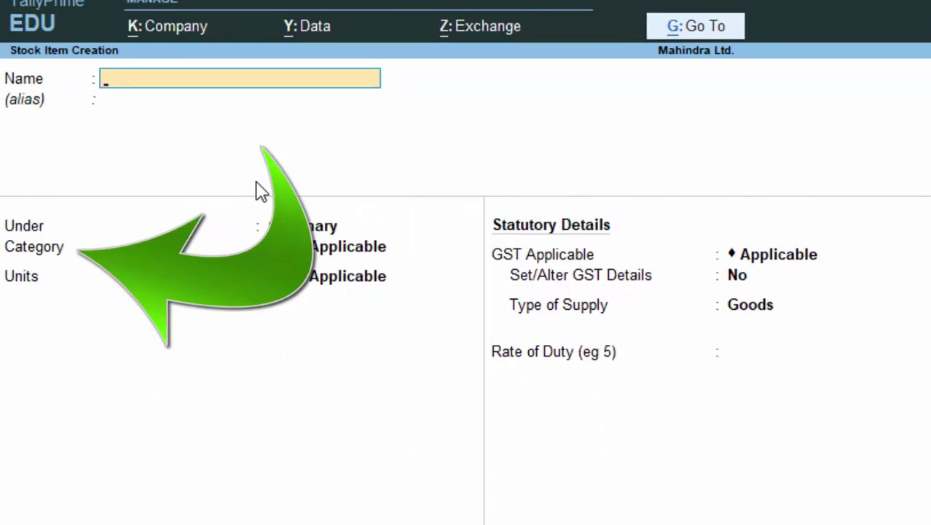
Name the stock item 'Cello Pen' and start a new category from its Category field.
{"action": "type", "text": "Cell"}
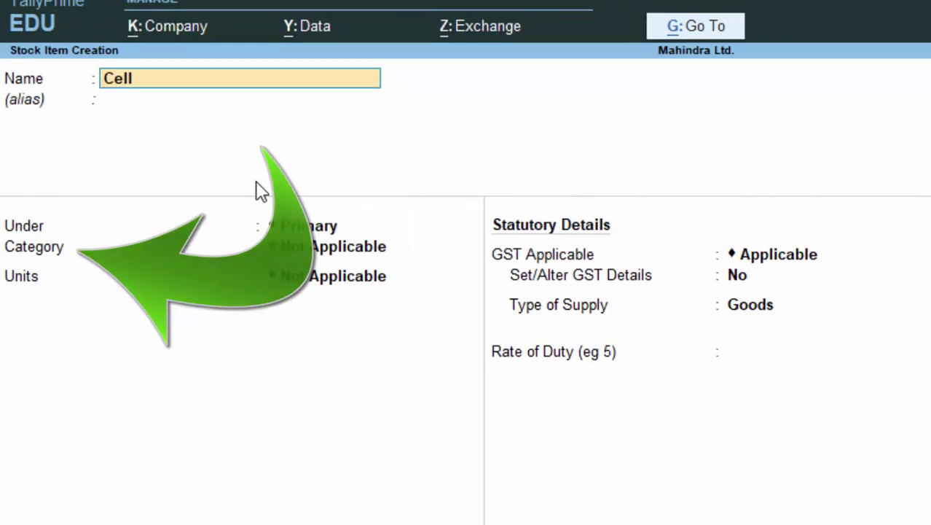
{"action": "type", "text": "o P"}
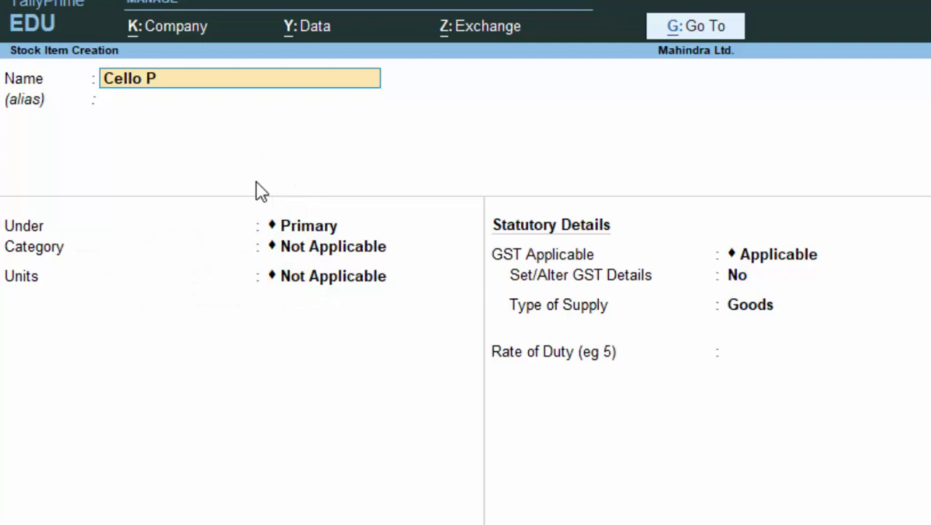
{"action": "type", "text": "en"}
{"action": "key", "text": "Return"}
{"action": "key", "text": "Return"}
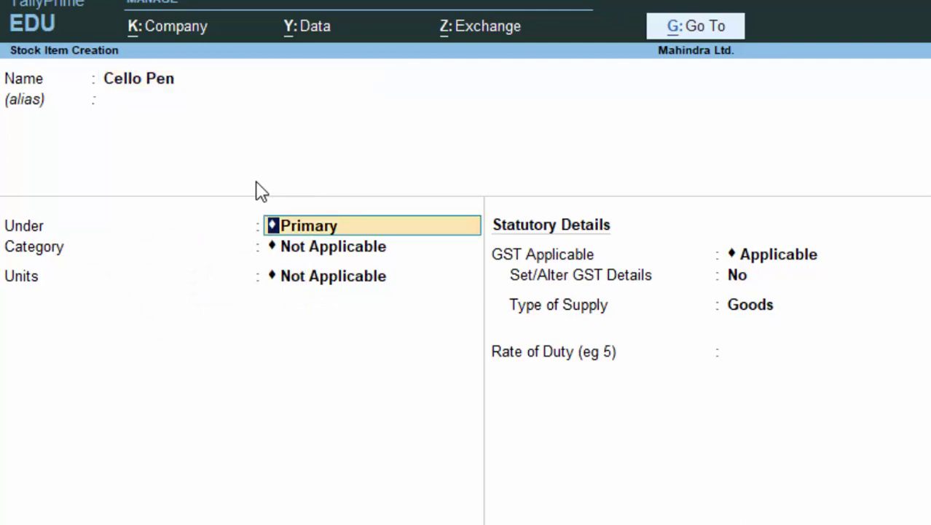
{"action": "key", "text": "Return"}
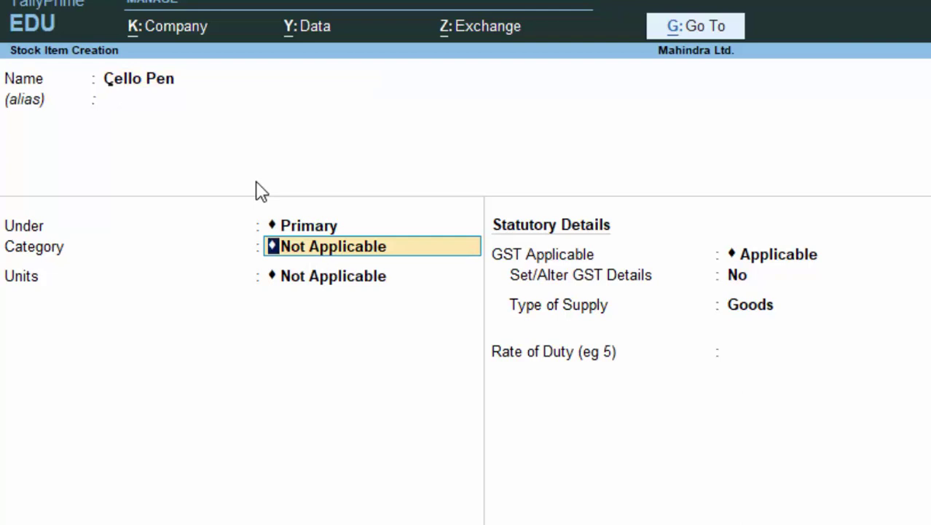
{"action": "key", "text": "alt+c"}
Create the stock category 'Pen' under Primary and accept it.
{"action": "type", "text": "Pe"}
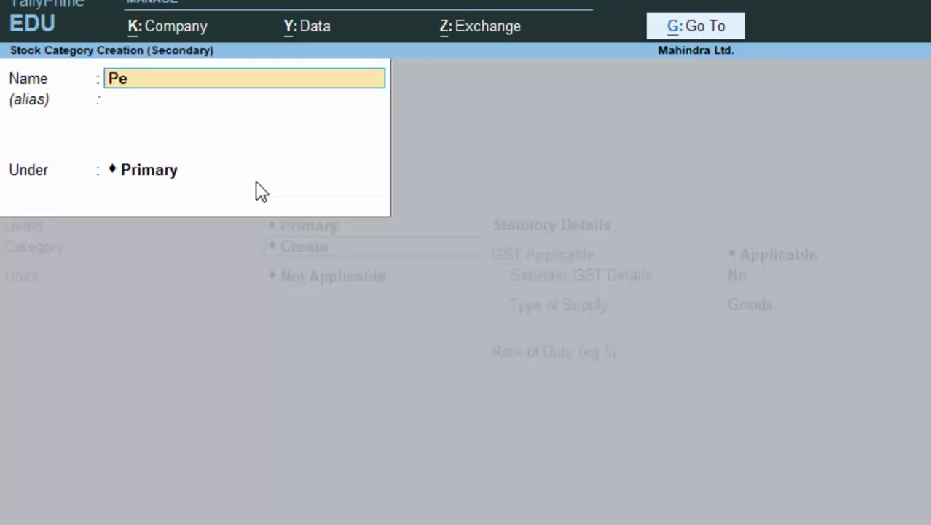
{"action": "type", "text": "n"}
{"action": "key", "text": "Return"}
{"action": "key", "text": "Return"}
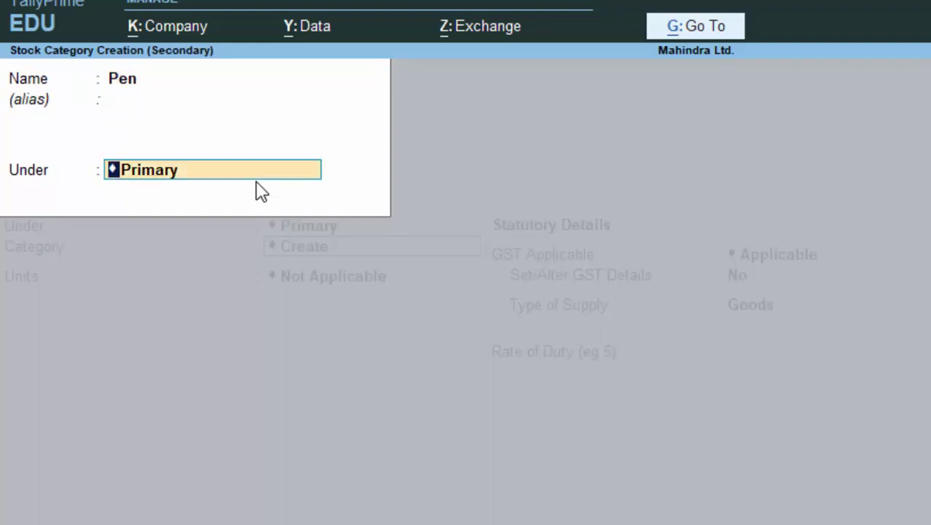
{"action": "key", "text": "Return"}
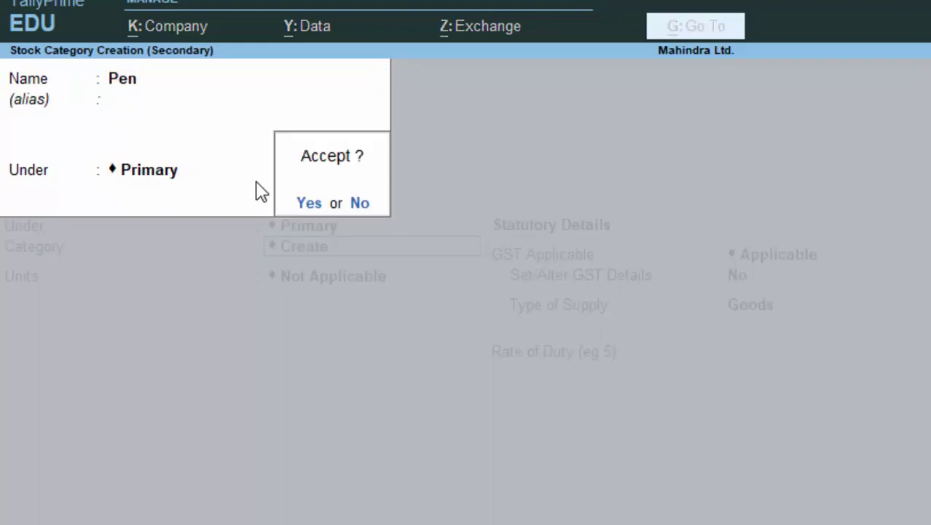
{"action": "key", "text": "Return"}
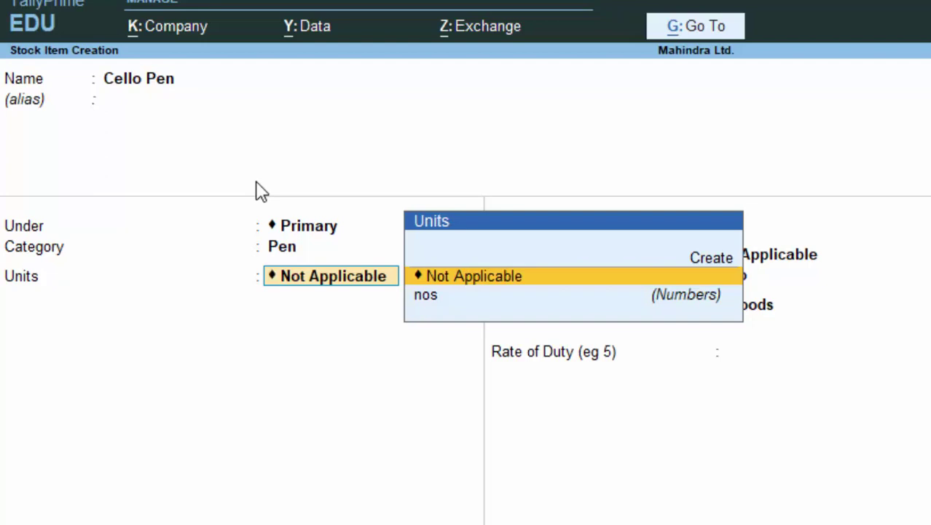
Give Cello Pen the unit nos and rate of duty 0, and save it.
{"action": "key", "text": "Up"}
{"action": "key", "text": "Down"}
{"action": "key", "text": "Down"}
{"action": "key", "text": "Return"}
{"action": "key", "text": "Return"}
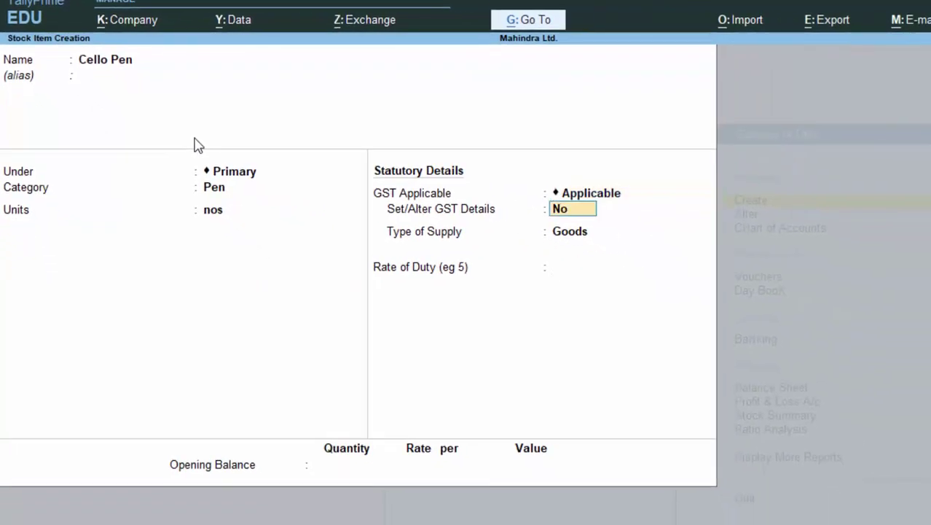
{"action": "key", "text": "Return"}
{"action": "key", "text": "Return"}
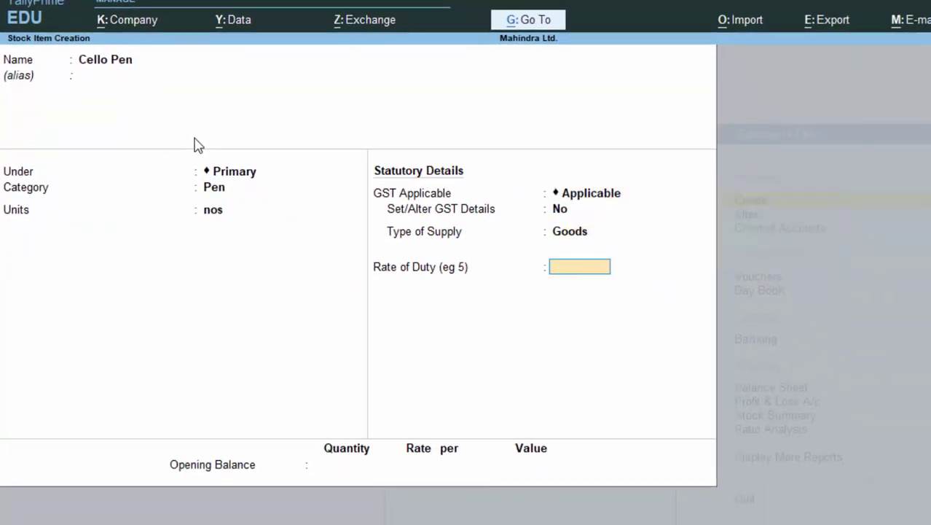
{"action": "key", "text": "Return"}
{"action": "key", "text": "Return"}
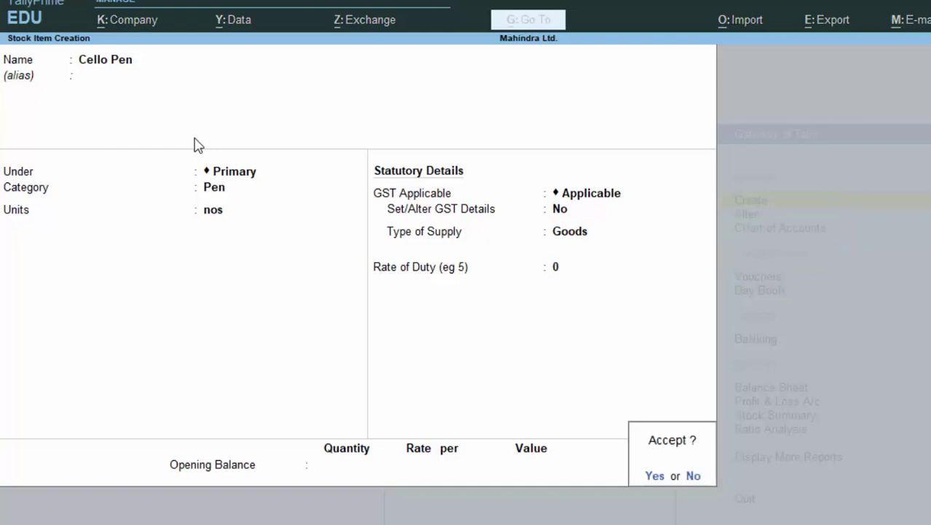
{"action": "key", "text": "Return"}
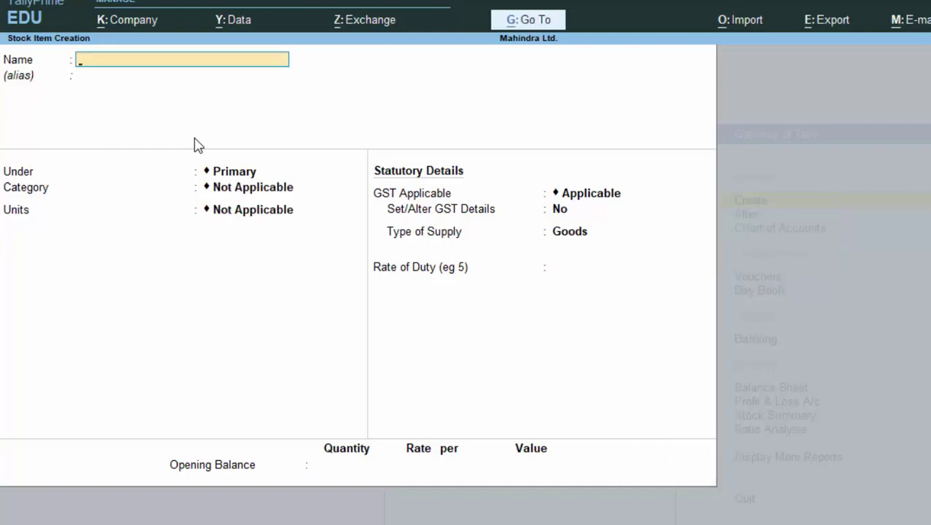
Quit Stock Item Creation and the master list back to Gateway of Tally.
{"action": "key", "text": "Escape"}
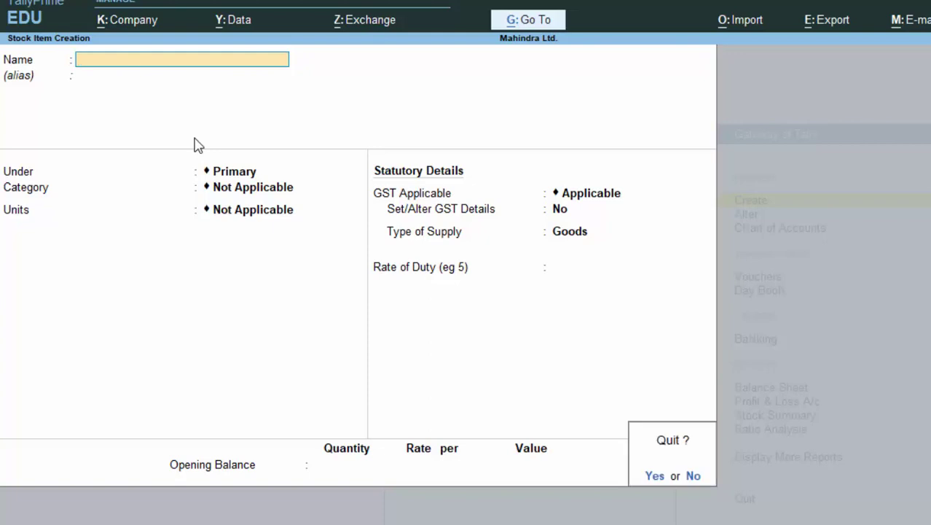
{"action": "key", "text": "Return"}
{"action": "key", "text": "Escape"}
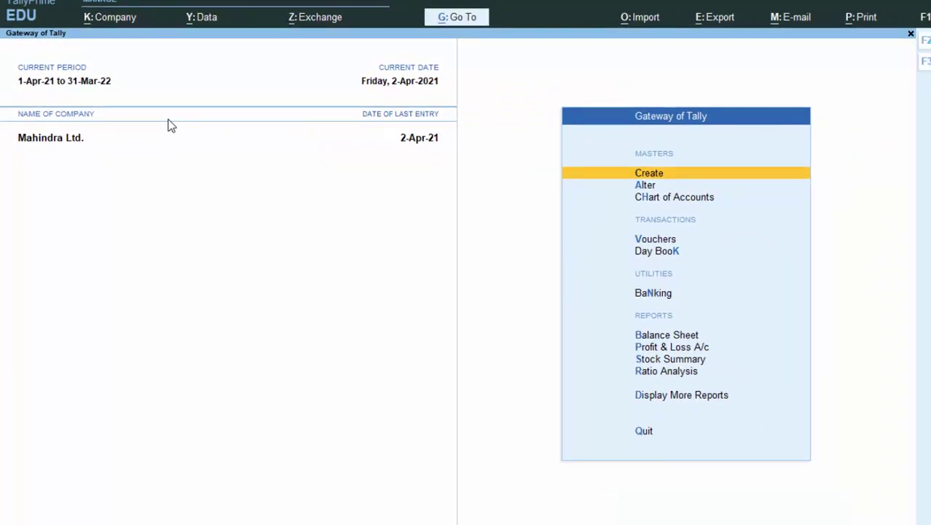
Start a Purchase voucher with the supplier invoice number and date 2-Apr-21.
{"action": "key", "text": "v"}
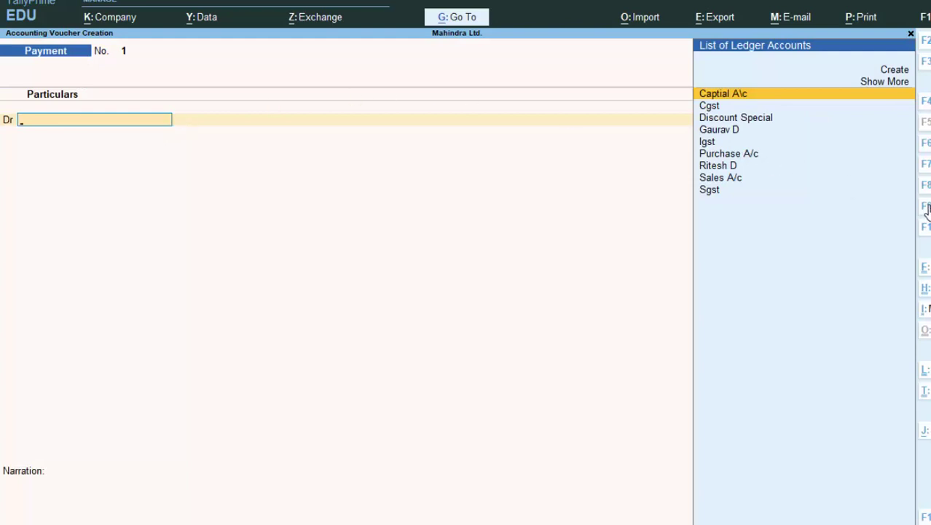
{"action": "key", "text": "F9"}
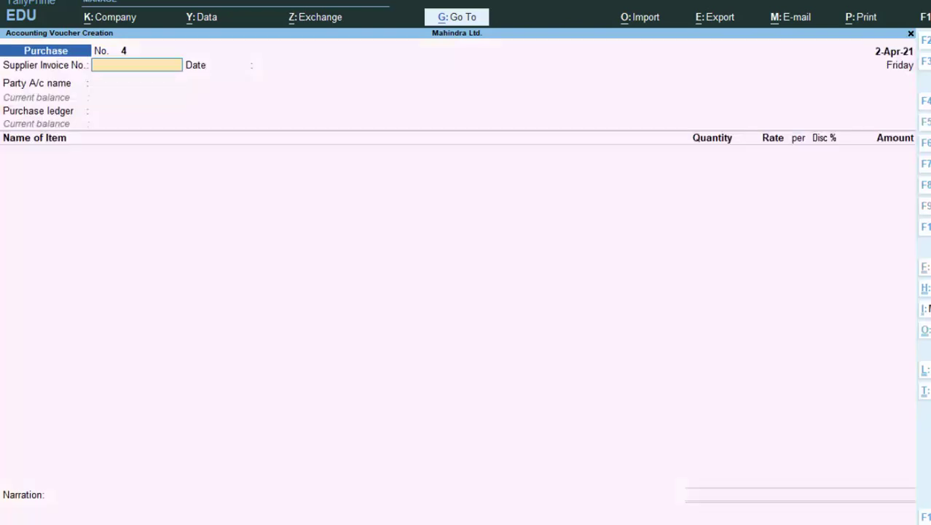
{"action": "type", "text": "567658"}
{"action": "key", "text": "Return"}
{"action": "type", "text": "2"}
{"action": "key", "text": "Return"}
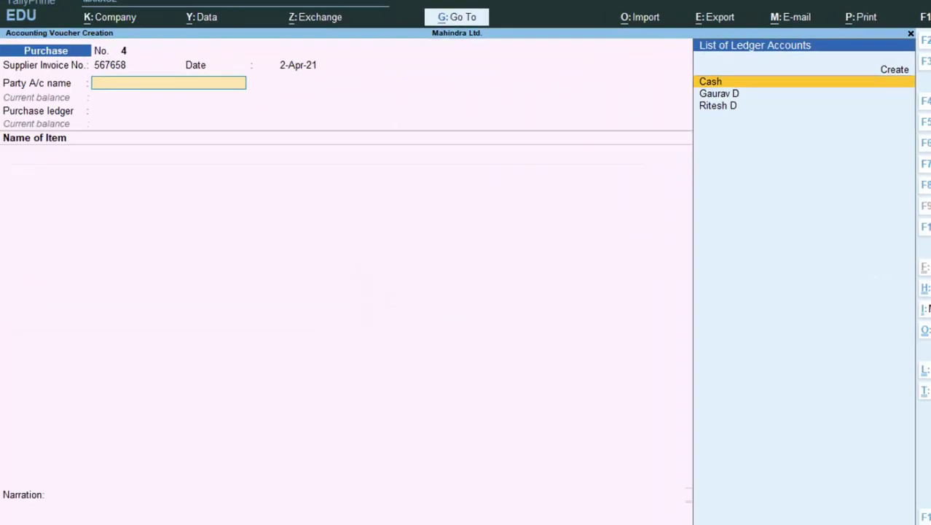
Choose Cash as the party and set its GST registration type to Regular.
{"action": "key", "text": "Return"}
{"action": "key", "text": "Return"}
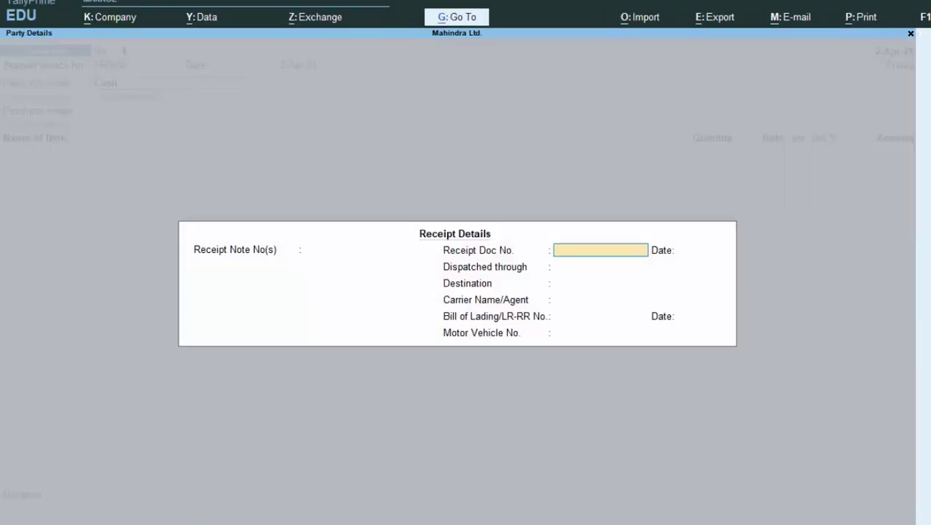
{"action": "key", "text": "Return"}
{"action": "key", "text": "Return"}
{"action": "key", "text": "Return"}
{"action": "key", "text": "Return"}
{"action": "key", "text": "Return"}
{"action": "key", "text": "Return"}
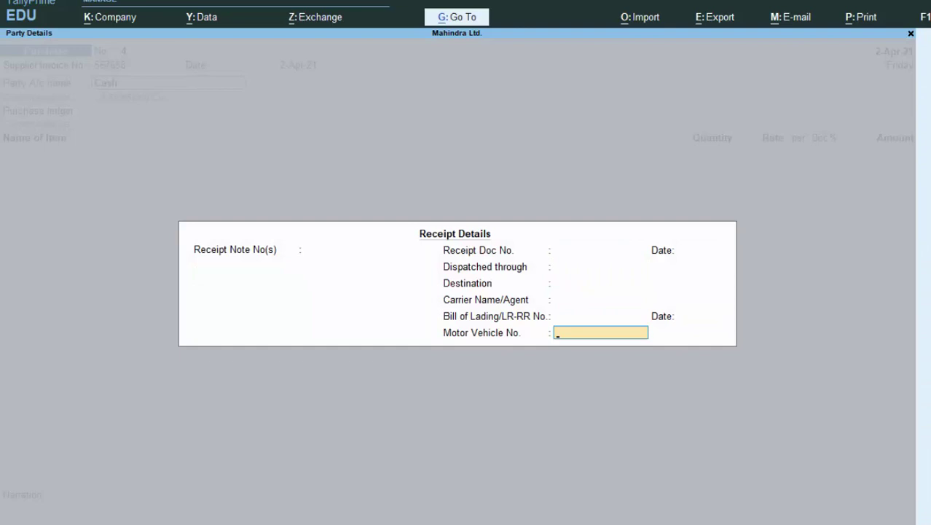
{"action": "key", "text": "Return"}
{"action": "key", "text": "Return"}
{"action": "key", "text": "Return"}
{"action": "key", "text": "Return"}
{"action": "key", "text": "Return"}
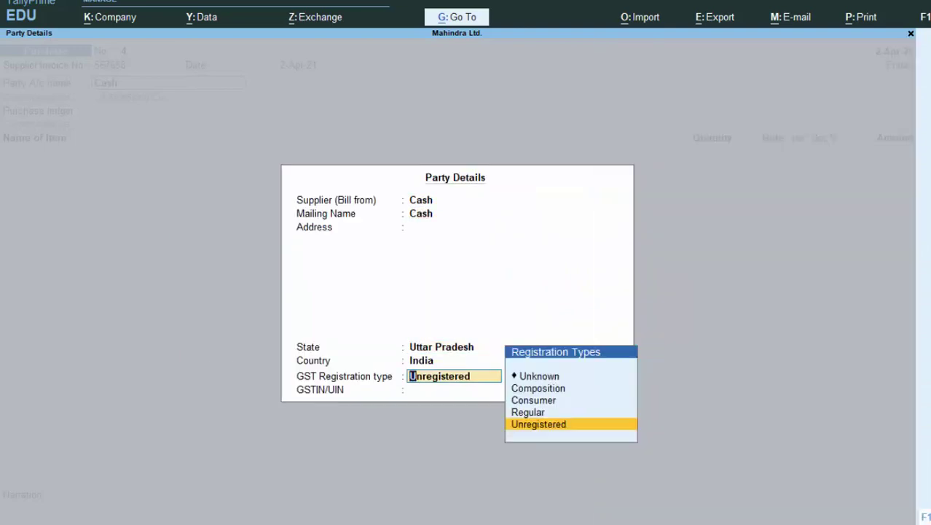
{"action": "key", "text": "Up"}
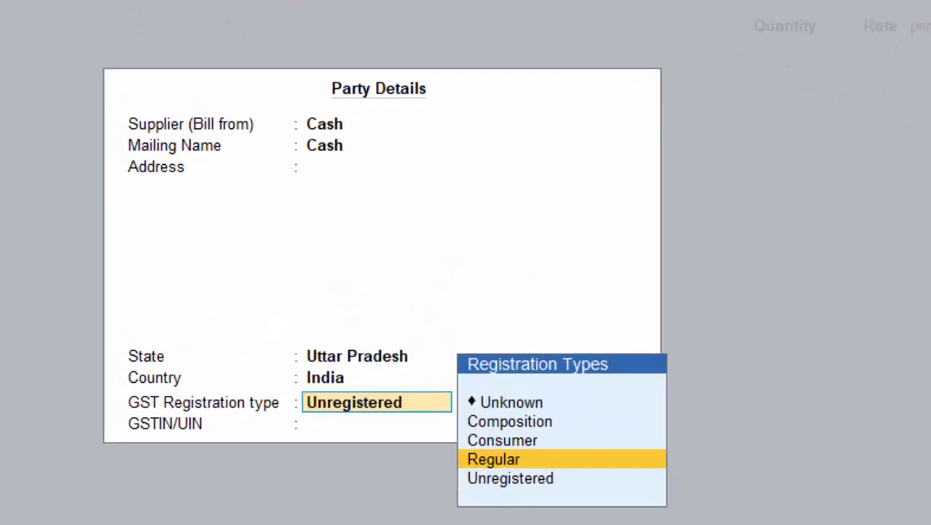
{"action": "key", "text": "Return"}
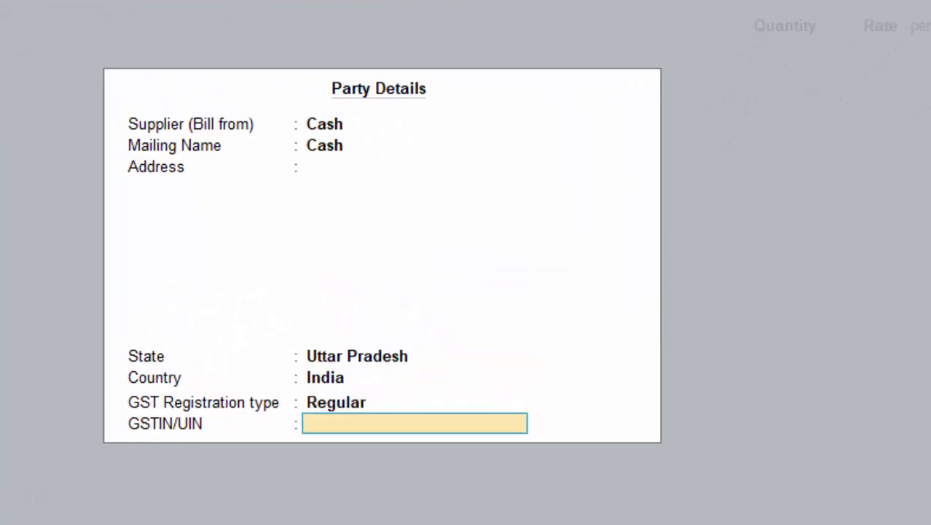
{"action": "key", "text": "Return"}
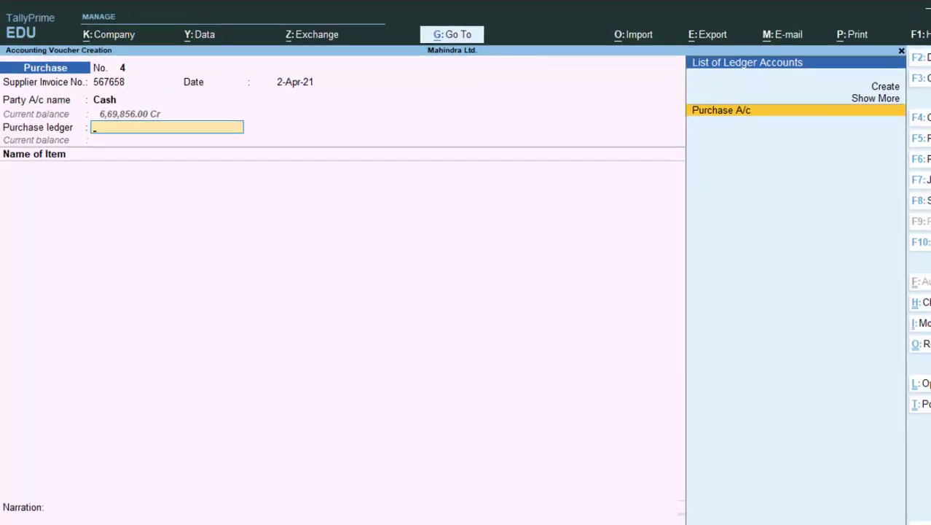
Use Purchase A/c and add Cello Pen: 5 nos at 20.00, amounting to 100.00.
{"action": "key", "text": "Return"}
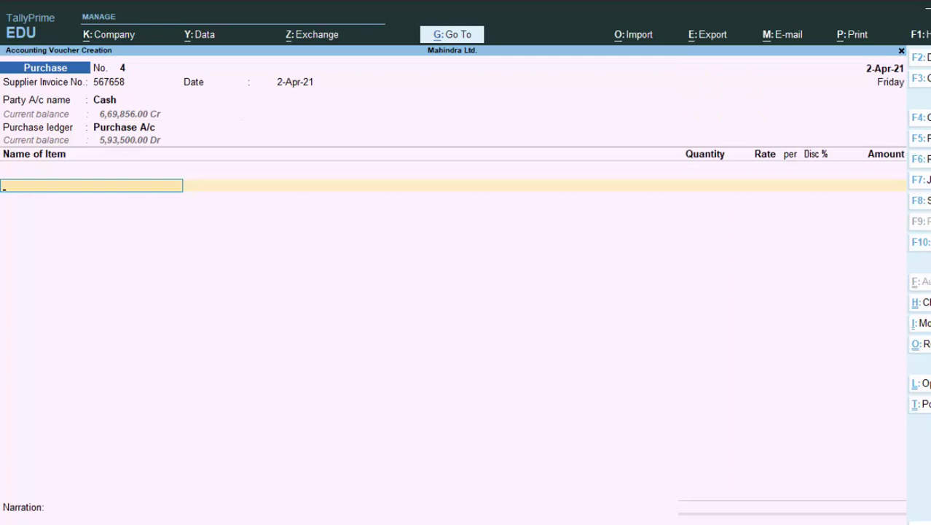
{"action": "key", "text": "Return"}
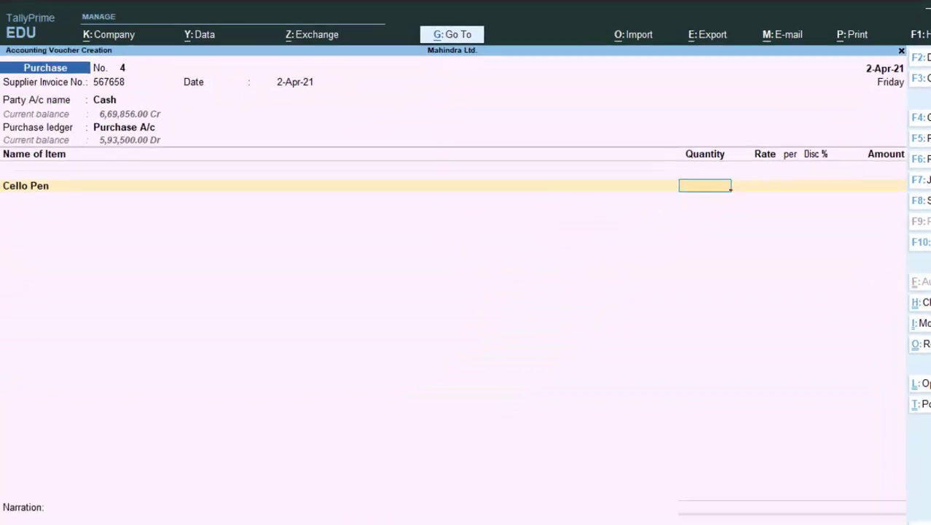
{"action": "type", "text": "5"}
{"action": "key", "text": "Return"}
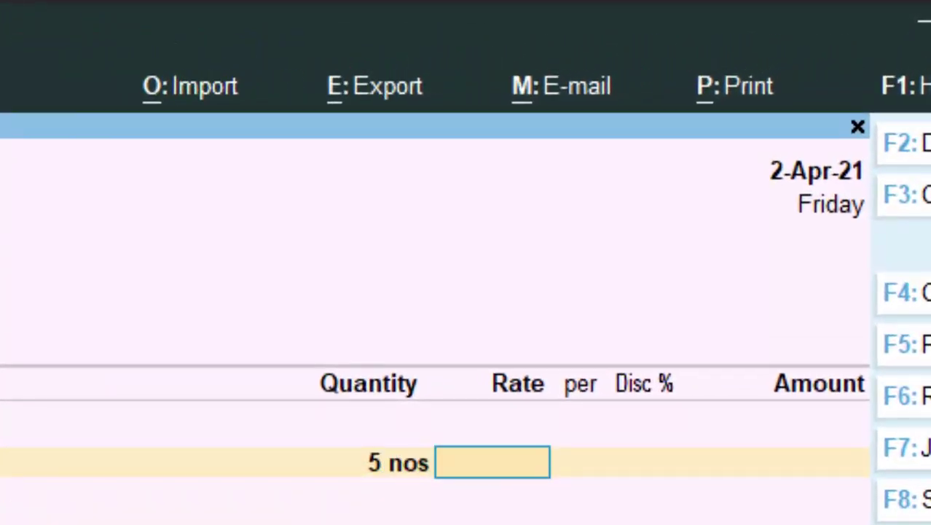
{"action": "type", "text": "20."}
{"action": "type", "text": "2"}
{"action": "type", "text": "0"}
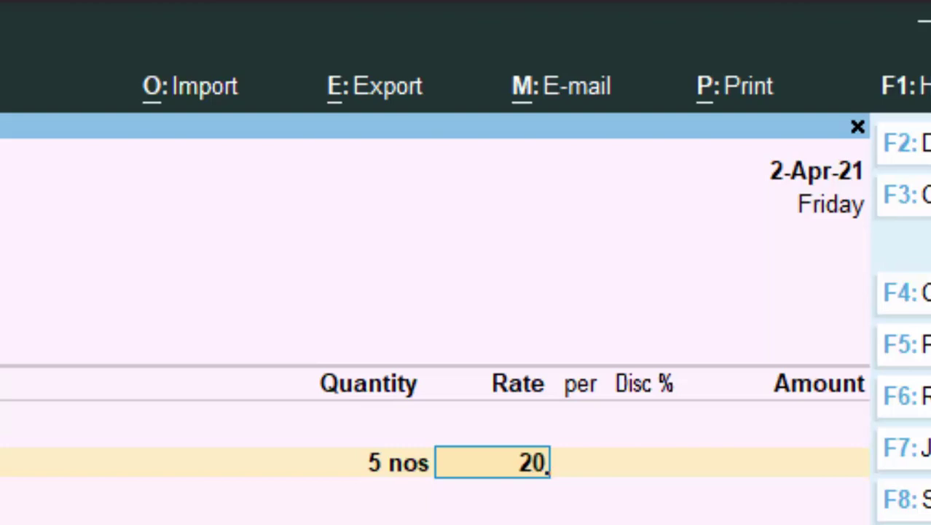
{"action": "key", "text": "Return"}
{"action": "key", "text": "Return"}
{"action": "key", "text": "Return"}
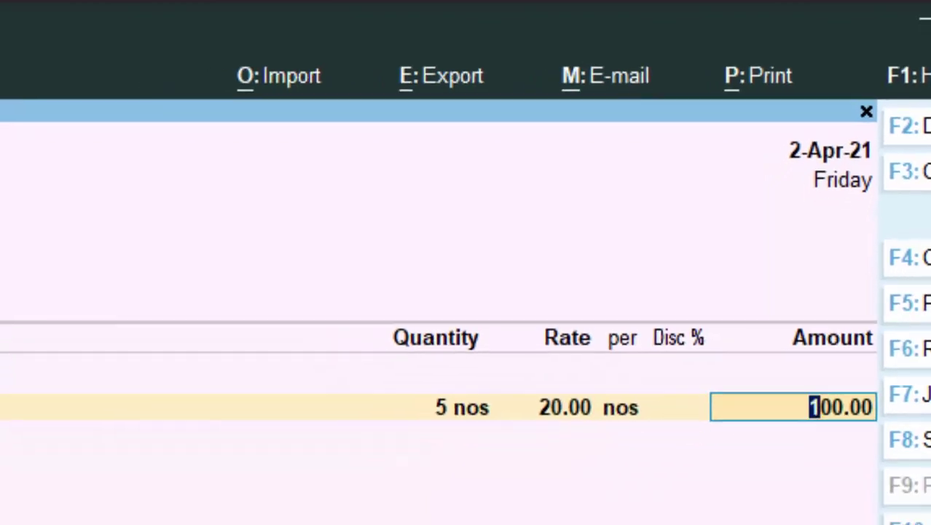
{"action": "key", "text": "Return"}
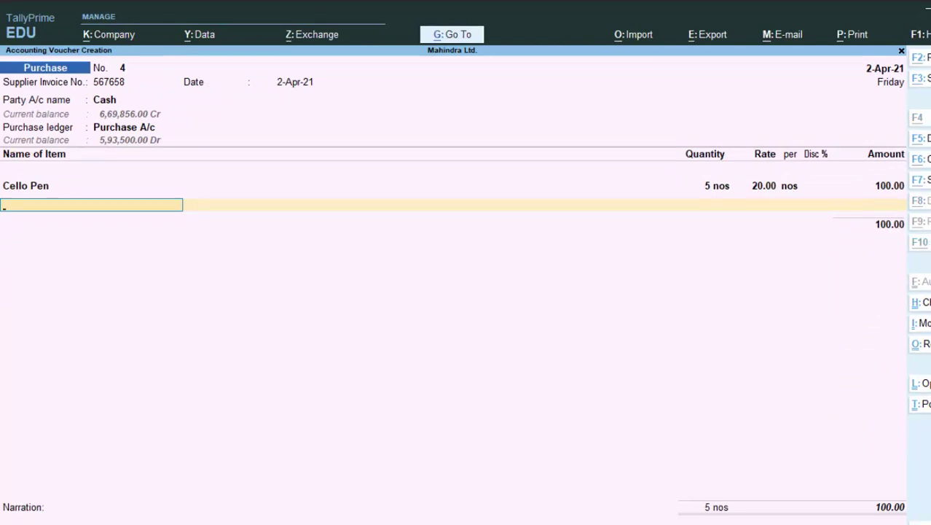
{"action": "key", "text": "alt+c"}
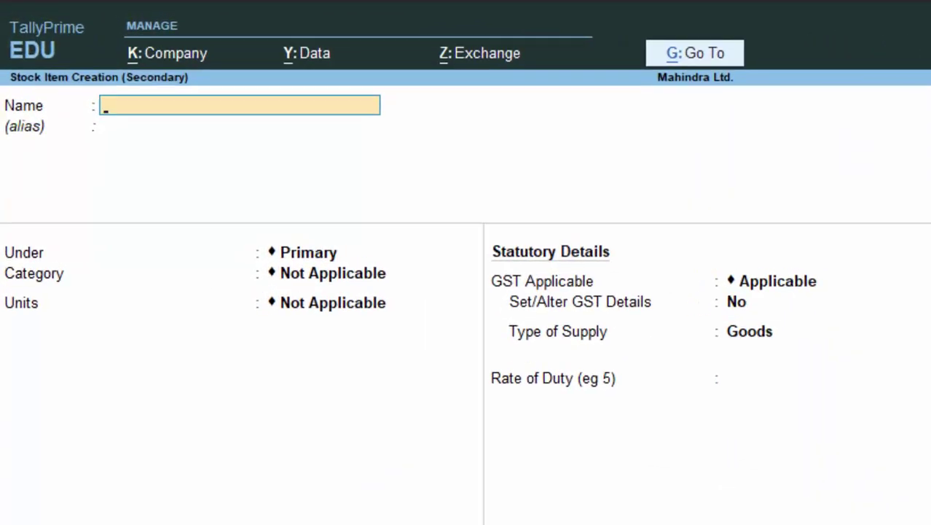
Create the stock item 'Linc' with category Pen and unit nos.
{"action": "type", "text": "Lin"}
{"action": "type", "text": "c"}
{"action": "key", "text": "Return"}
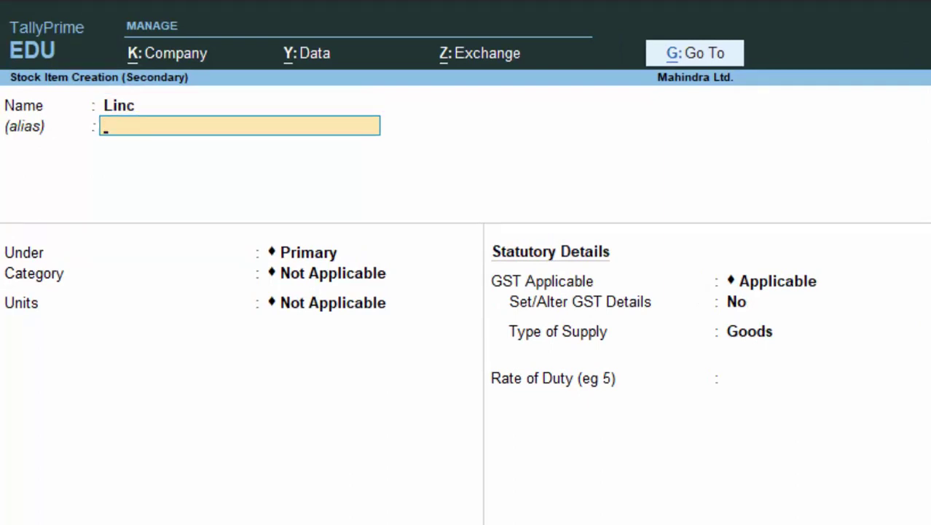
{"action": "key", "text": "Return"}
{"action": "key", "text": "Return"}
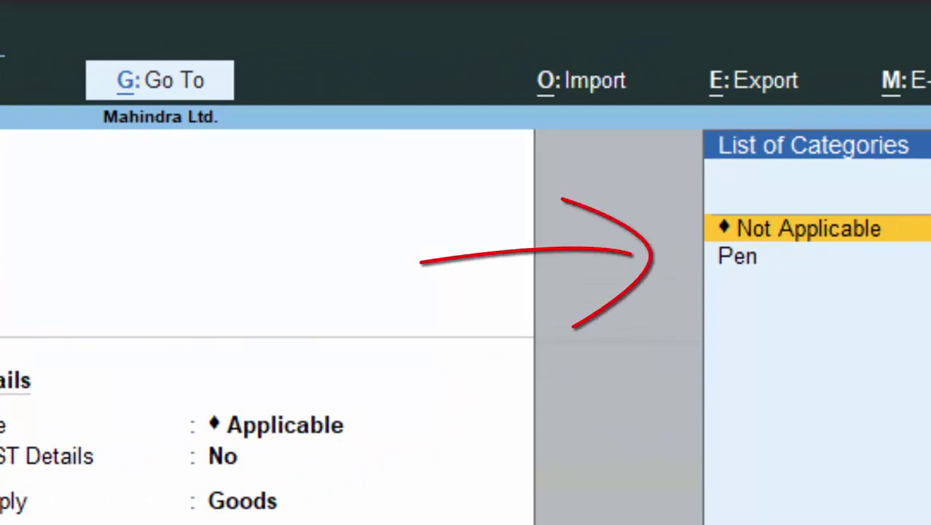
{"action": "key", "text": "Down"}
{"action": "key", "text": "Return"}
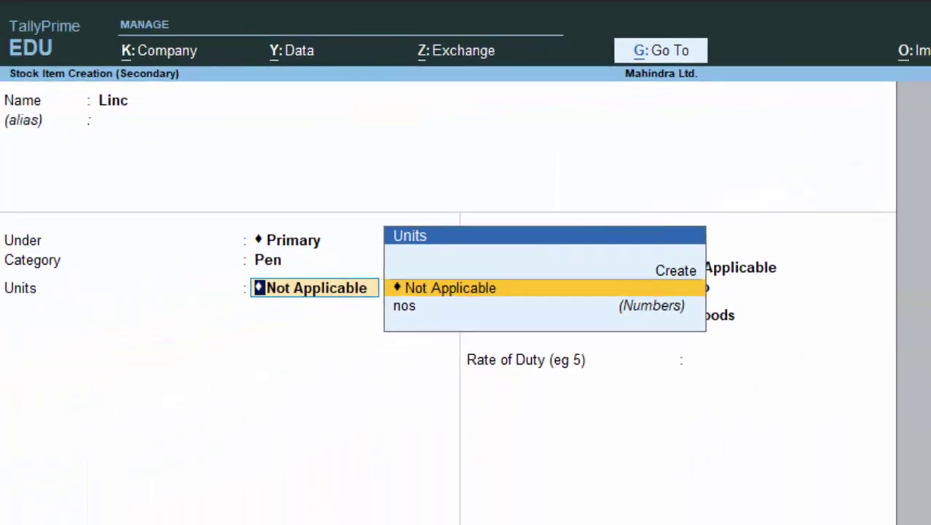
{"action": "key", "text": "Down"}
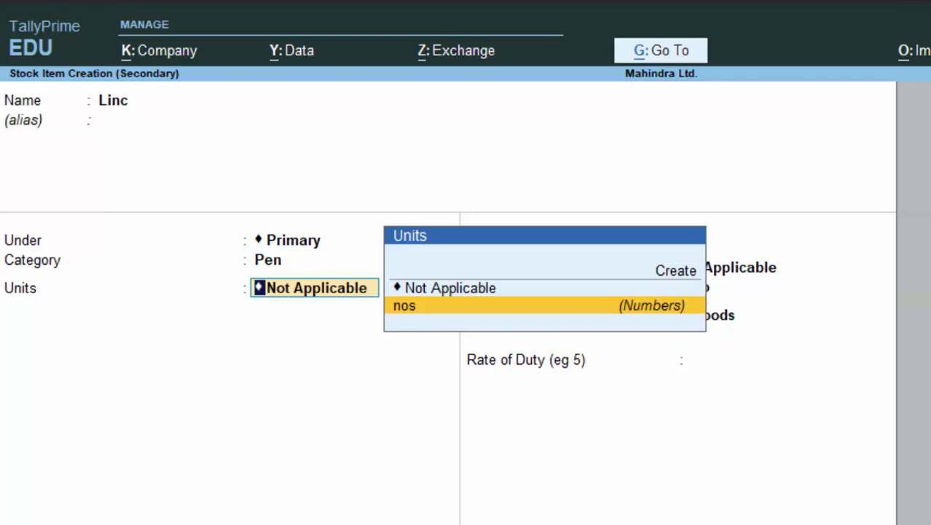
{"action": "key", "text": "Return"}
{"action": "key", "text": "Return"}
{"action": "key", "text": "Return"}
{"action": "key", "text": "Return"}
{"action": "key", "text": "Return"}
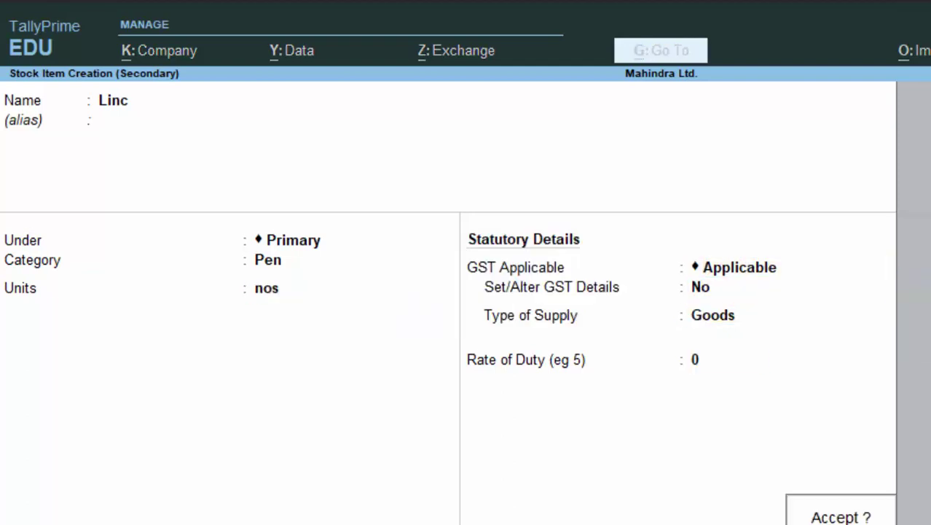
Add Linc at 7 nos and 10.00 for 70.00, bringing the total to 170.00.
{"action": "key", "text": "Return"}
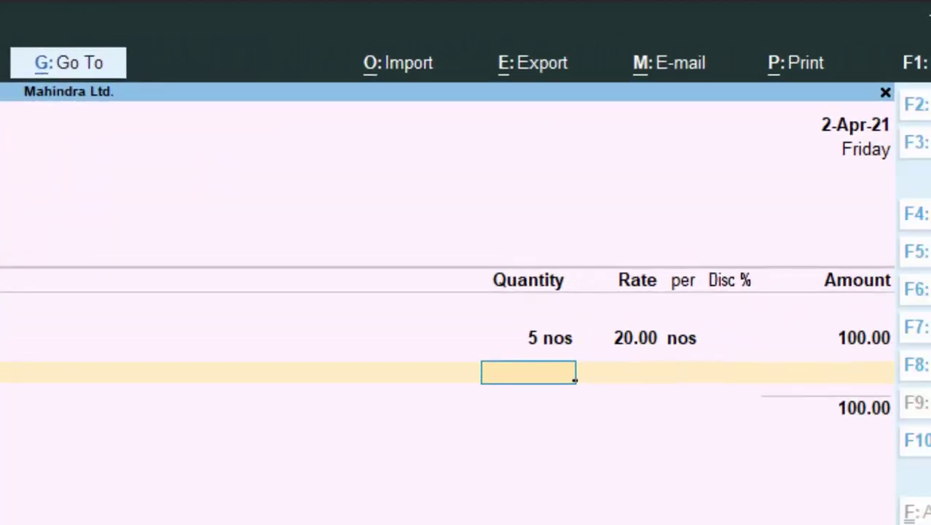
{"action": "type", "text": "7"}
{"action": "key", "text": "Return"}
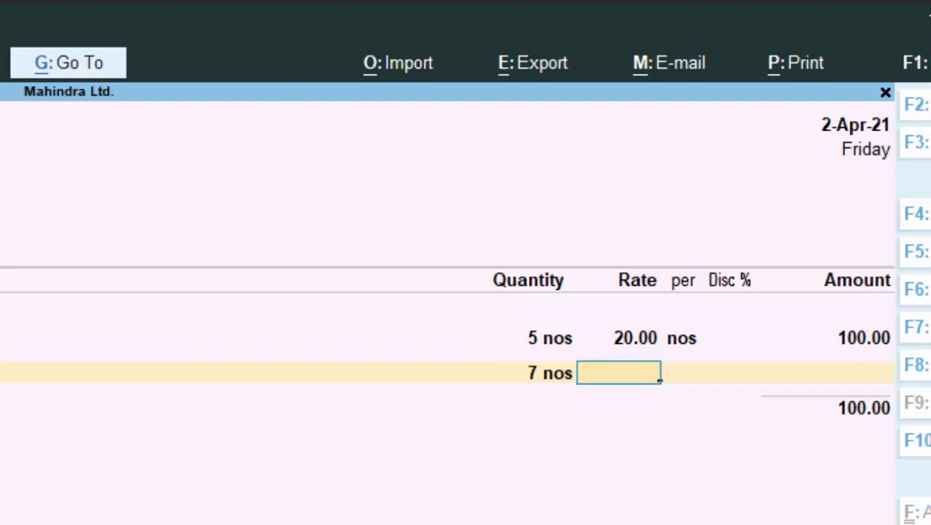
{"action": "type", "text": "10"}
{"action": "key", "text": "Return"}
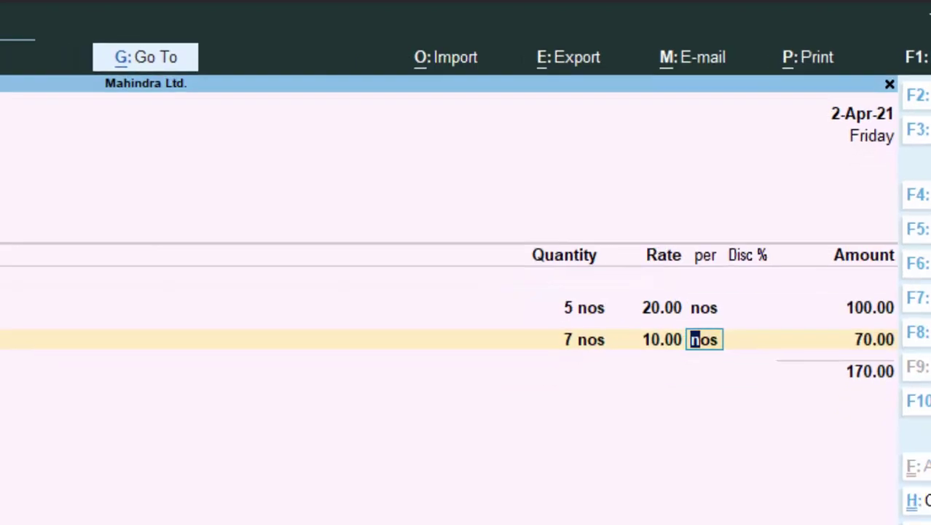
{"action": "key", "text": "Return"}
{"action": "key", "text": "Return"}
{"action": "key", "text": "Return"}
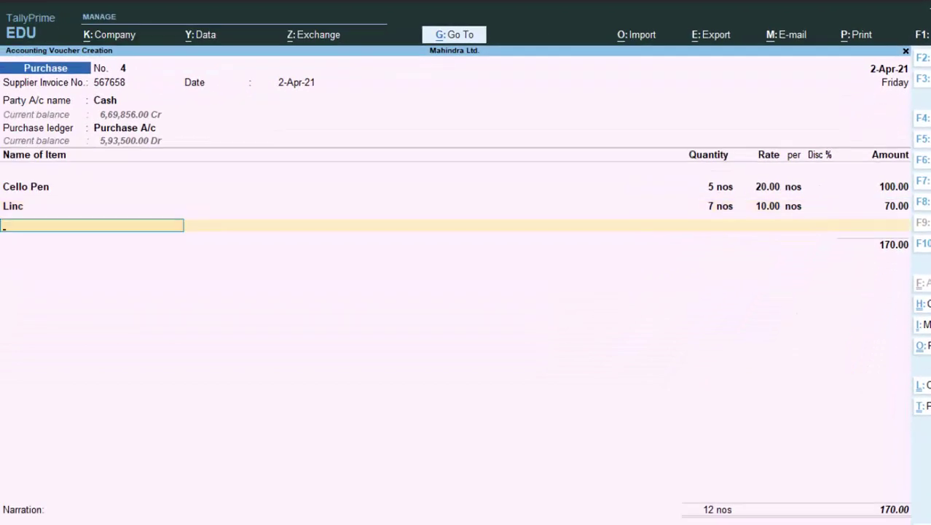
{"action": "key", "text": "Return"}
{"action": "type", "text": "C"}
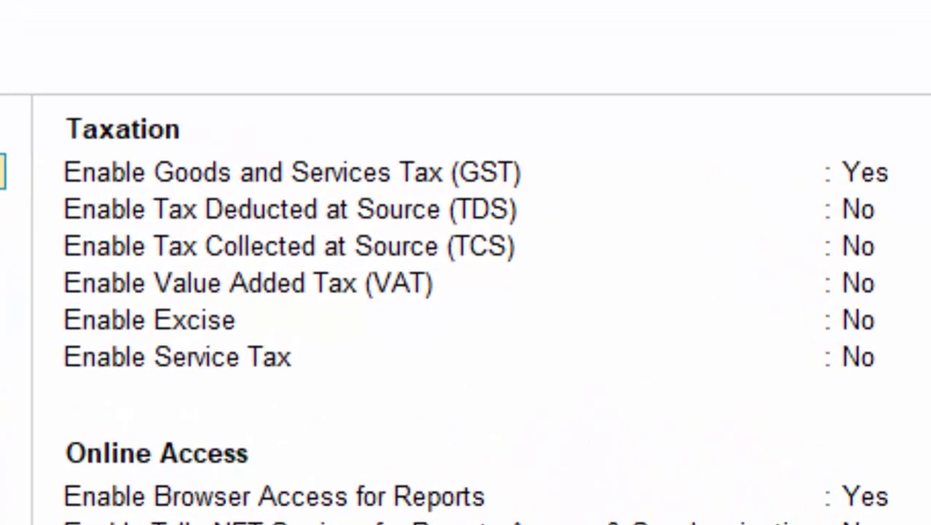
{"action": "left_click", "coordinate": [872, 174]}
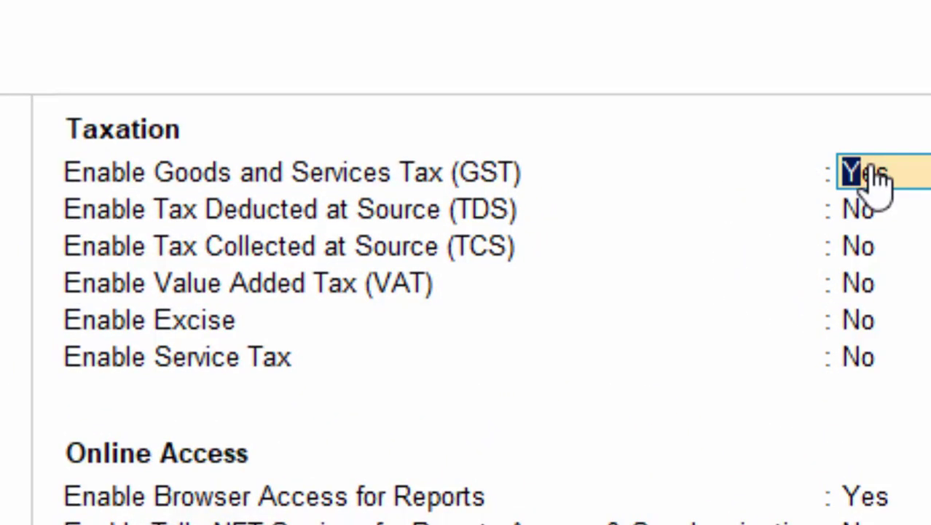
{"action": "type", "text": "y"}
{"action": "key", "text": "Return"}
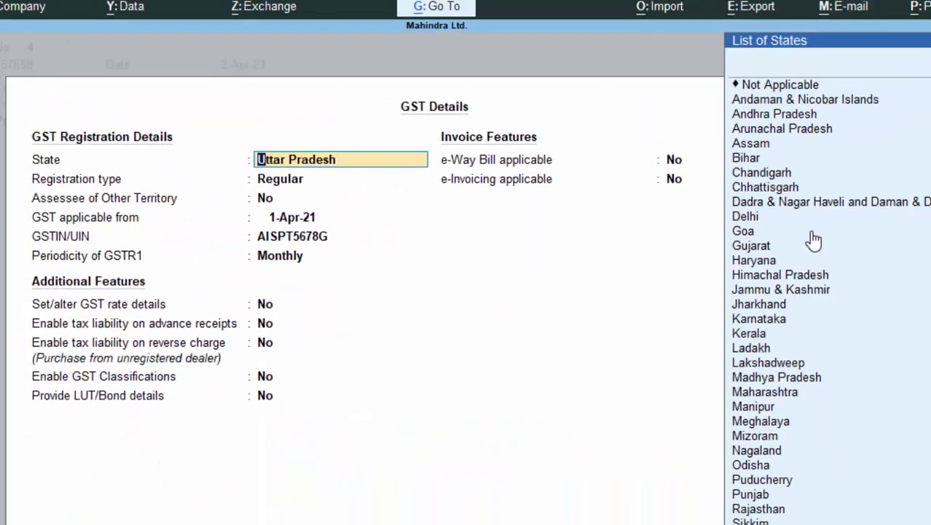
{"action": "key", "text": "Return"}
{"action": "key", "text": "Return"}
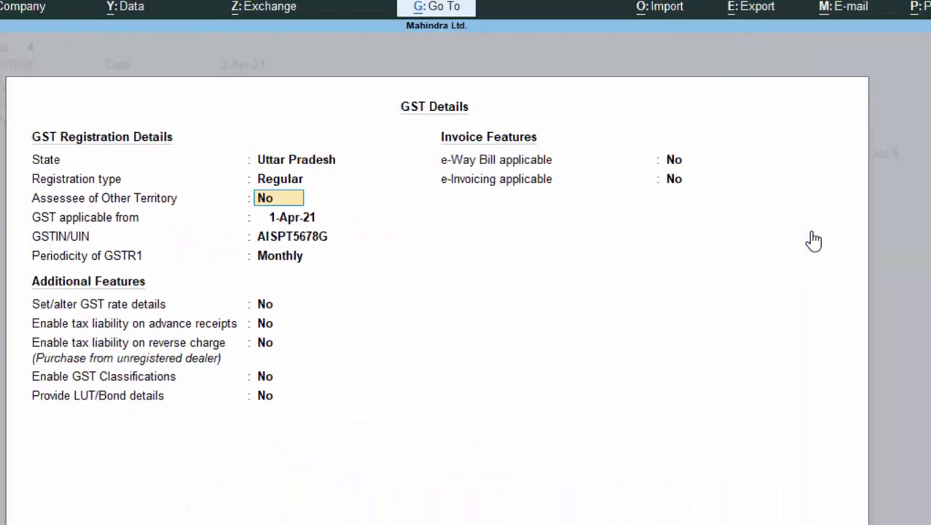
{"action": "key", "text": "ctrl+a"}
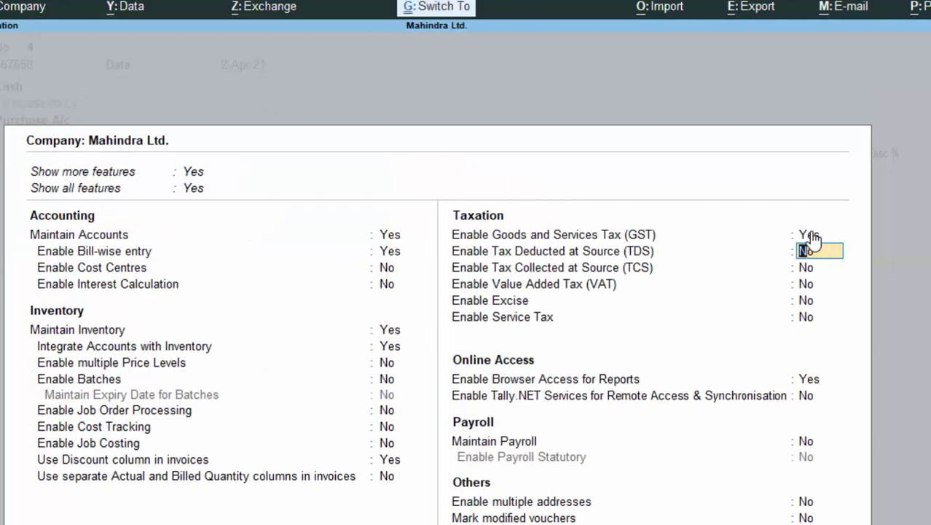
{"action": "key", "text": "ctrl+a"}
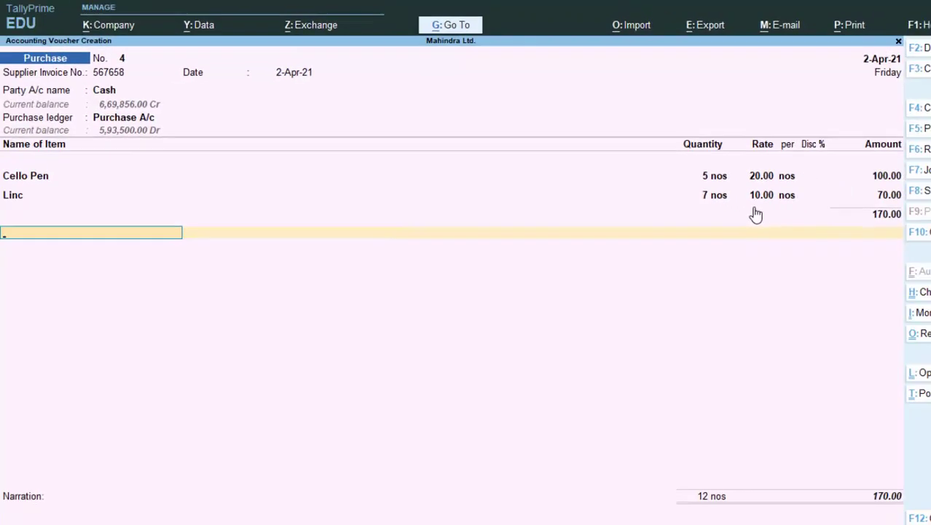
Add Cgst and Sgst ledgers at 17.85 each and save the 205.70 purchase voucher.
{"action": "type", "text": "c"}
{"action": "key", "text": "Return"}
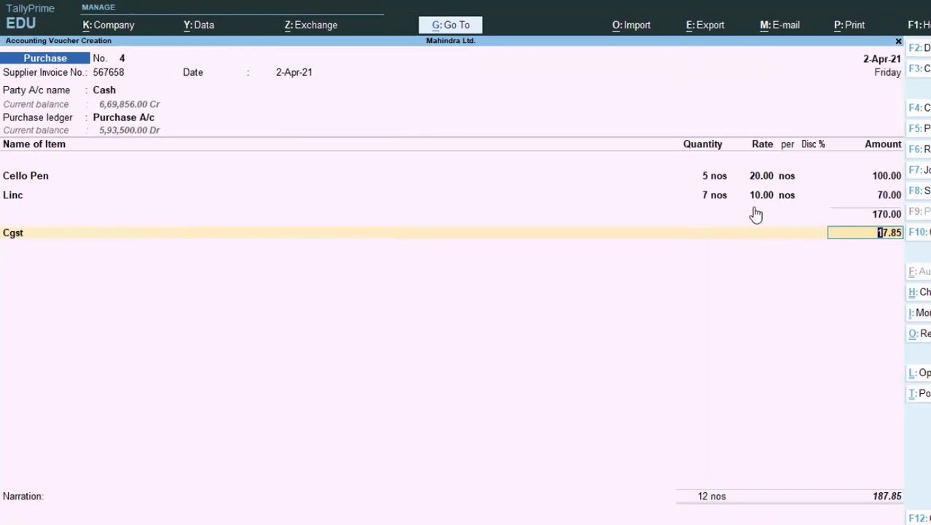
{"action": "key", "text": "Return"}
{"action": "type", "text": "s"}
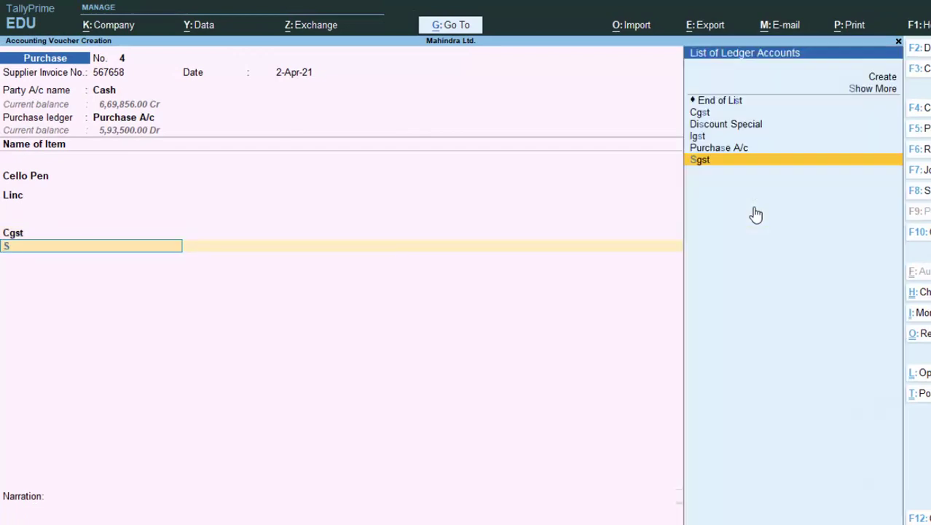
{"action": "key", "text": "Return"}
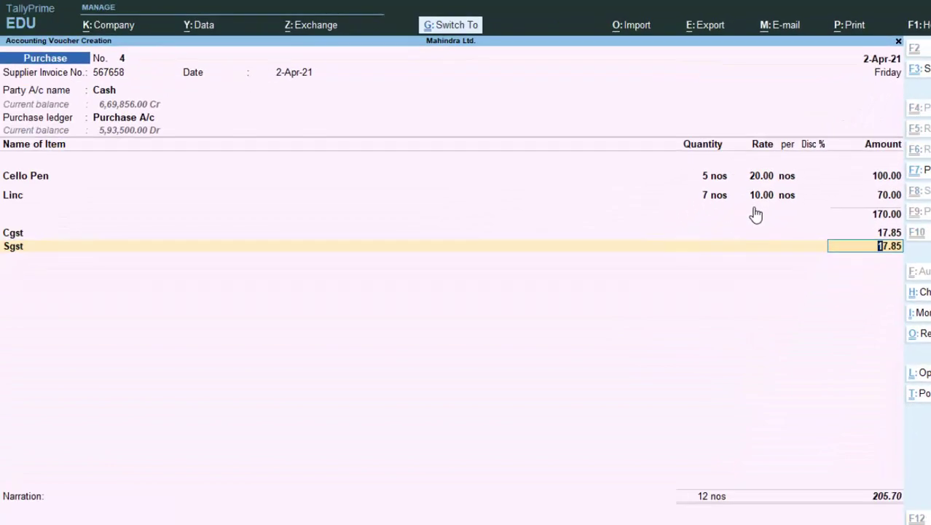
{"action": "key", "text": "ctrl+a"}
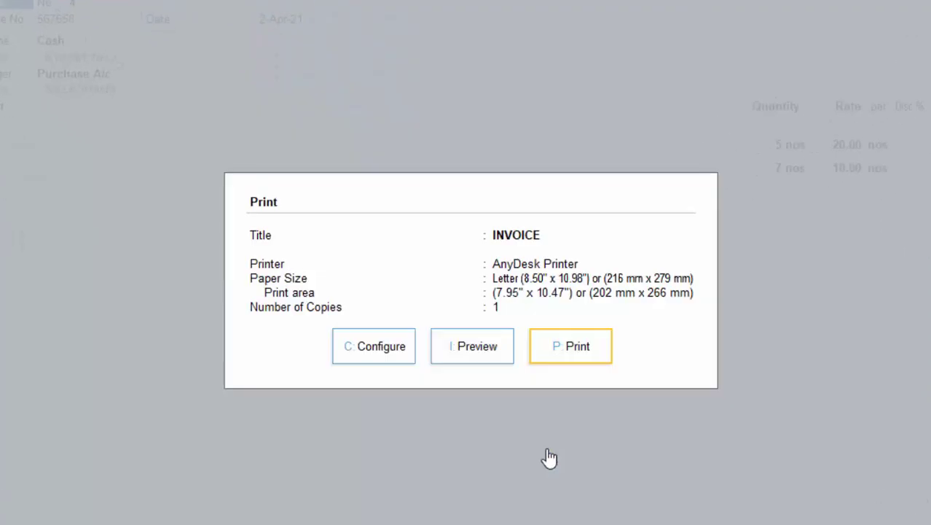
Choose Preview in the Print dialog to display voucher No. 4's invoice.
{"action": "key", "text": "i"}
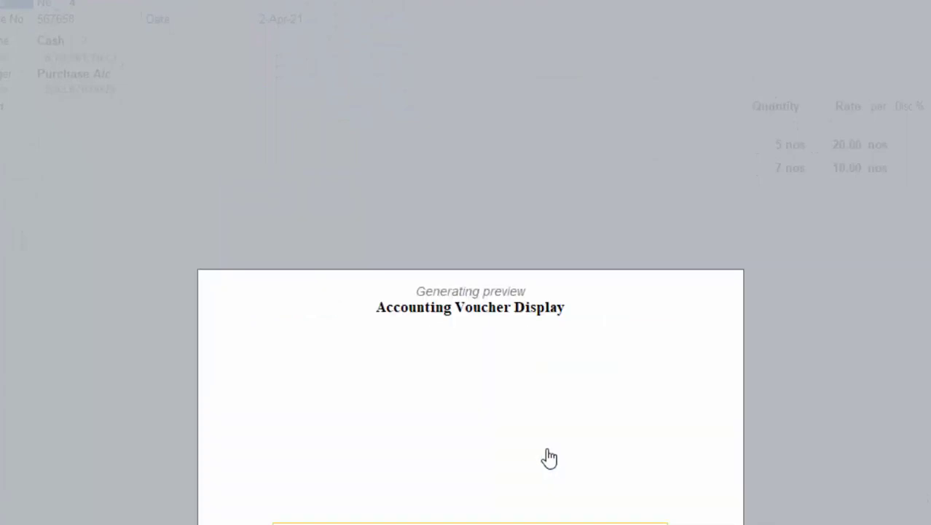